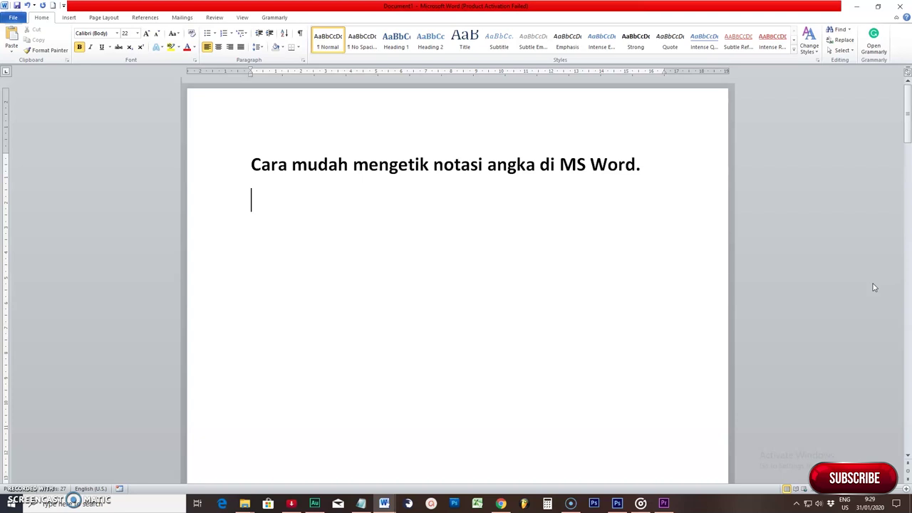
# Step: On the next page, colour 'Font Parmunation 3' in step 2 red and grow it to size 22
pyautogui.hotkey('ctrl', 'Return')
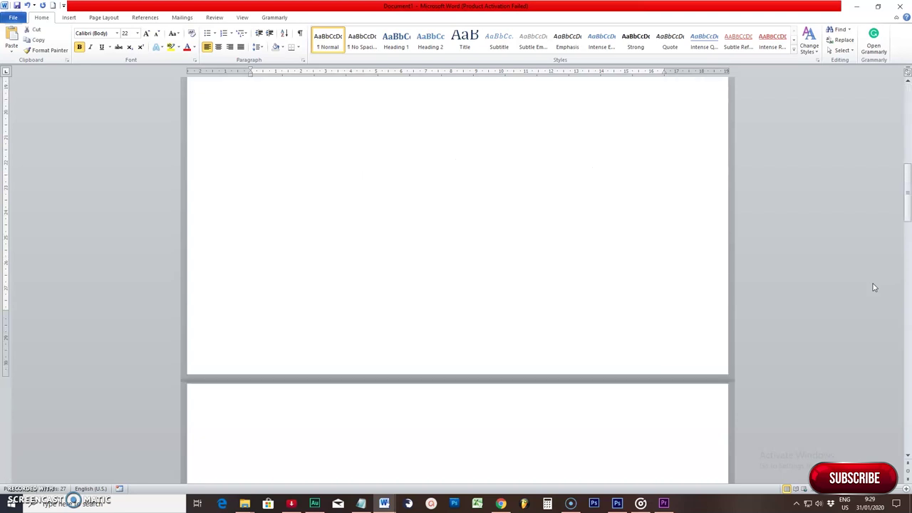
pyautogui.scroll(-6, 886, 350)
pyautogui.scroll(1, 885, 350)
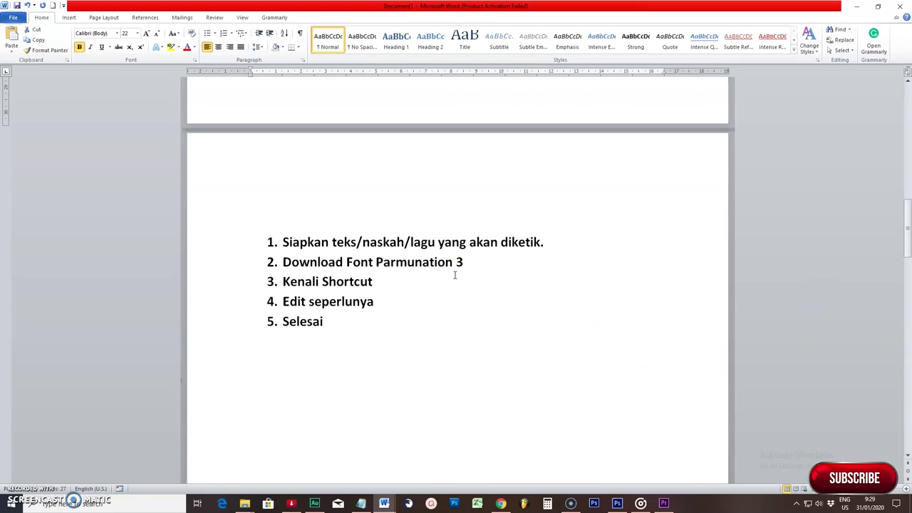
pyautogui.click(513, 291)
pyautogui.moveTo(347, 262); pyautogui.dragTo(463, 262)
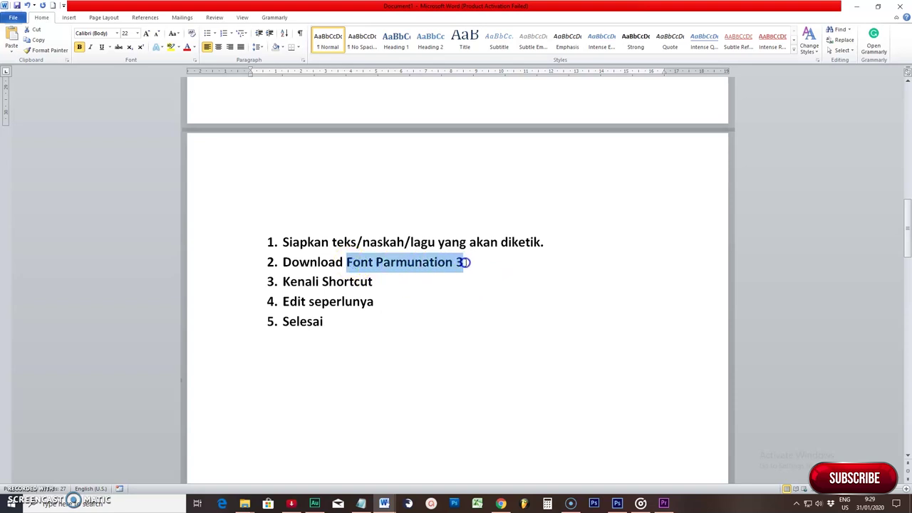
pyautogui.click(187, 47)
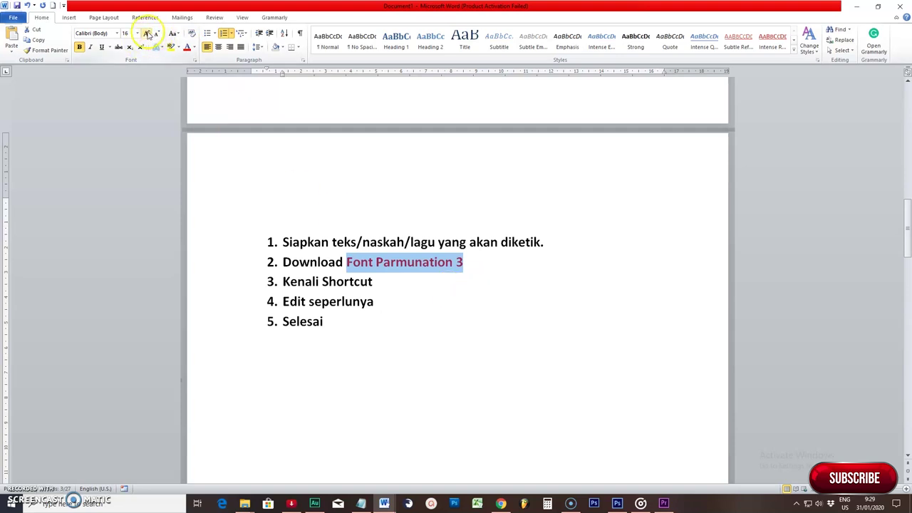
pyautogui.click(146, 33)
pyautogui.click(146, 33)
pyautogui.click(146, 33)
pyautogui.click(533, 278)
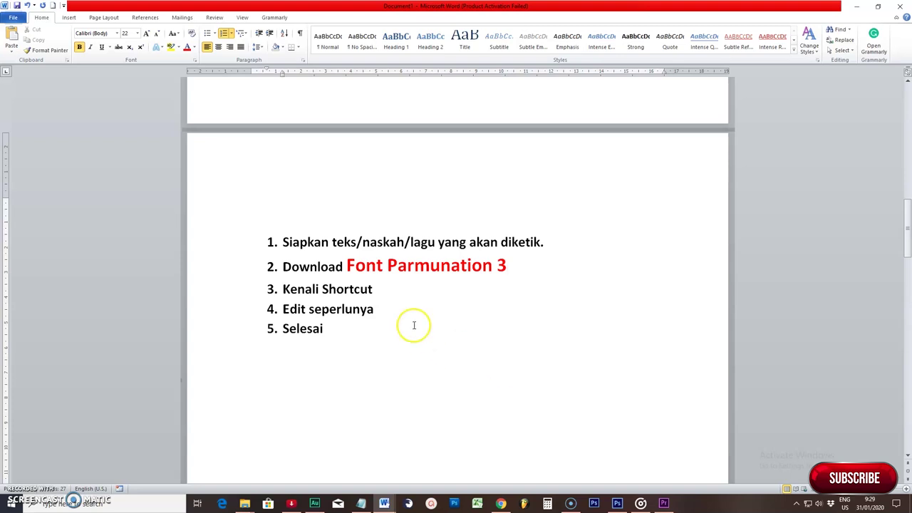
# Step: Re-highlight 'Font Parmunation 3' to show it, then put the caret after 'Kenali Shortcut'
pyautogui.moveTo(348, 267); pyautogui.dragTo(510, 266)
pyautogui.click(506, 339)
pyautogui.click(397, 286)
pyautogui.click(375, 315)
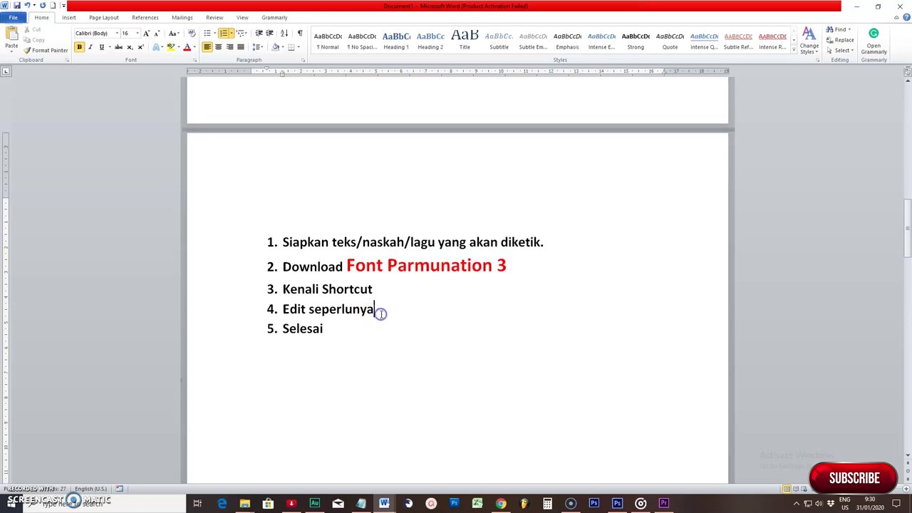
pyautogui.click(429, 330)
pyautogui.scroll(-2, 430, 331)
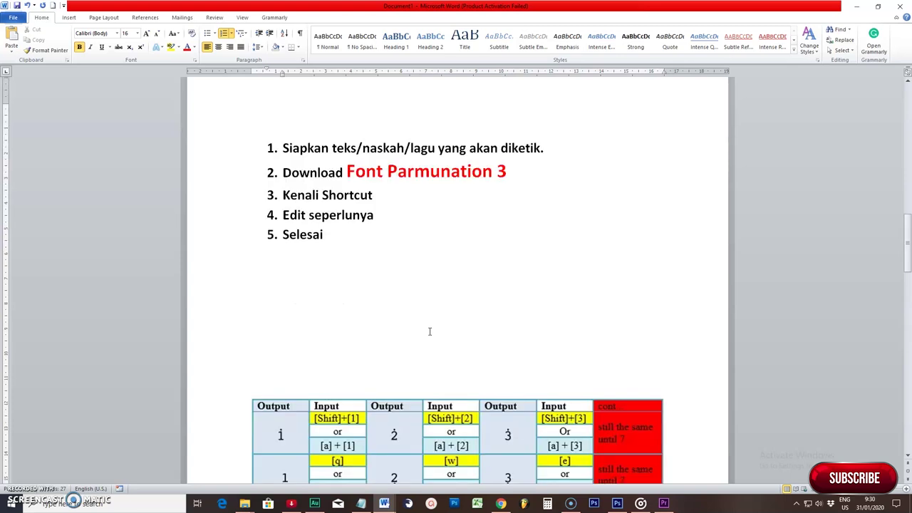
pyautogui.scroll(-2, 430, 332)
pyautogui.scroll(-5, 430, 331)
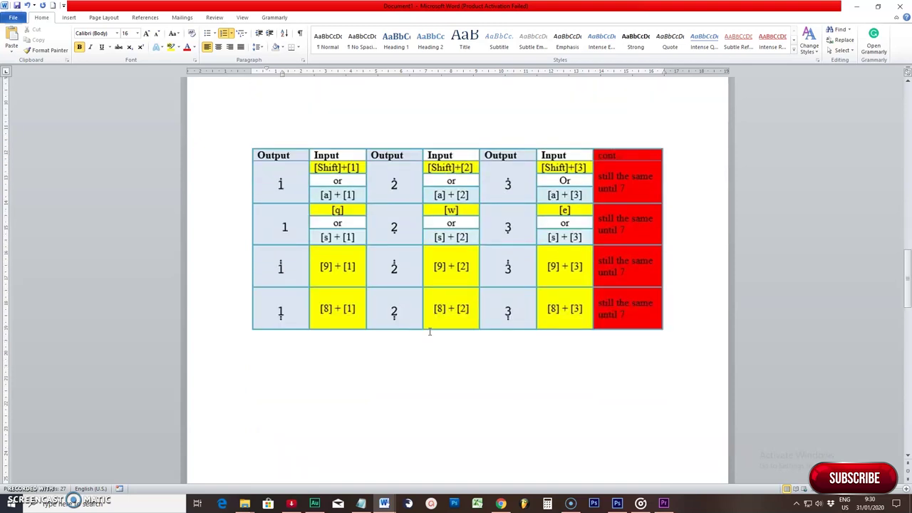
pyautogui.click(442, 341)
pyautogui.click(285, 194)
pyautogui.click(418, 243)
pyautogui.click(404, 246)
pyautogui.click(364, 239)
pyautogui.click(357, 241)
pyautogui.scroll(-3, 347, 239)
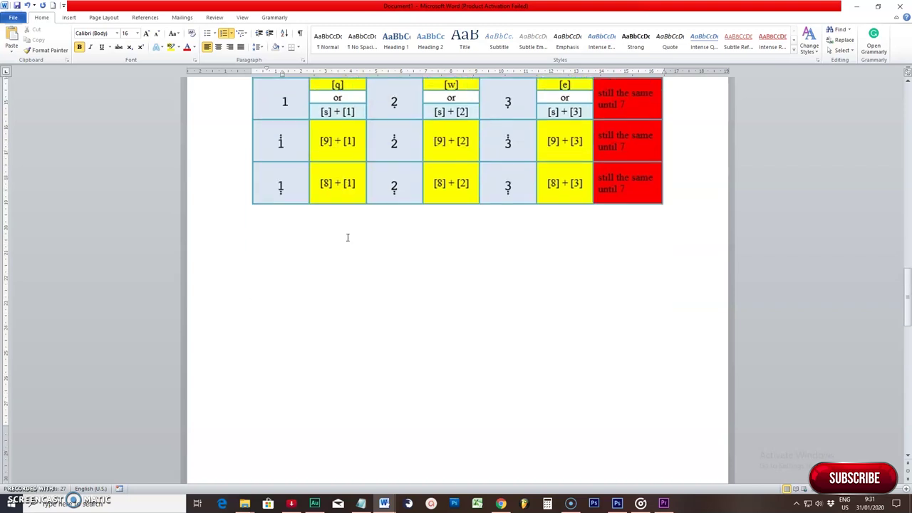
pyautogui.scroll(-3, 348, 239)
pyautogui.scroll(-3, 348, 237)
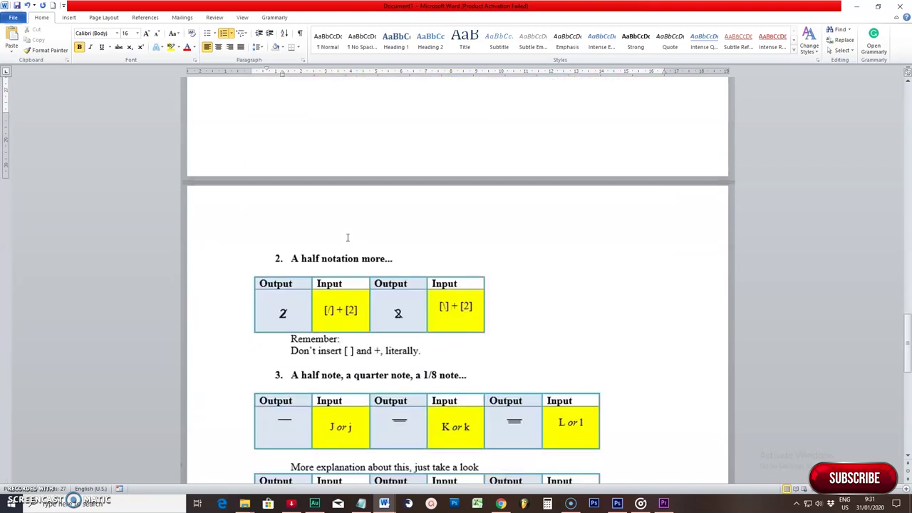
pyautogui.scroll(-2, 348, 238)
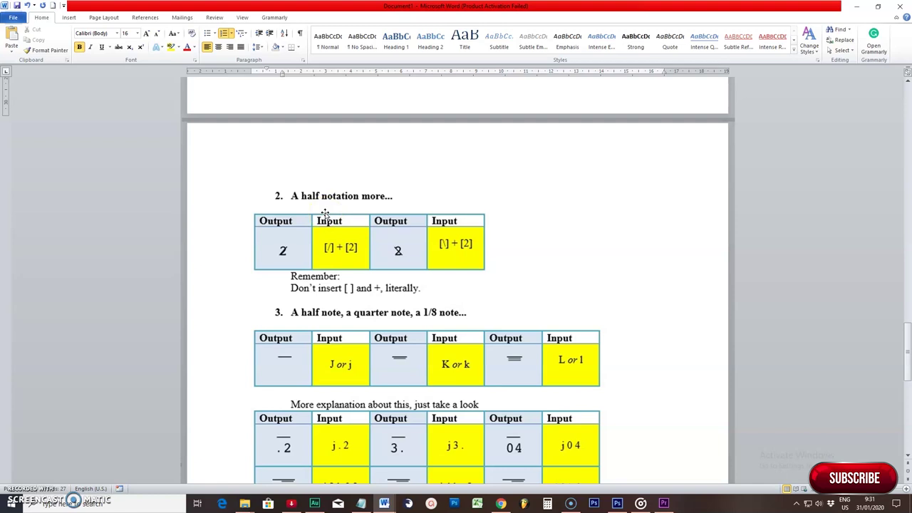
pyautogui.click(315, 264)
pyautogui.click(276, 252)
pyautogui.click(441, 253)
pyautogui.click(400, 251)
pyautogui.scroll(-3, 398, 262)
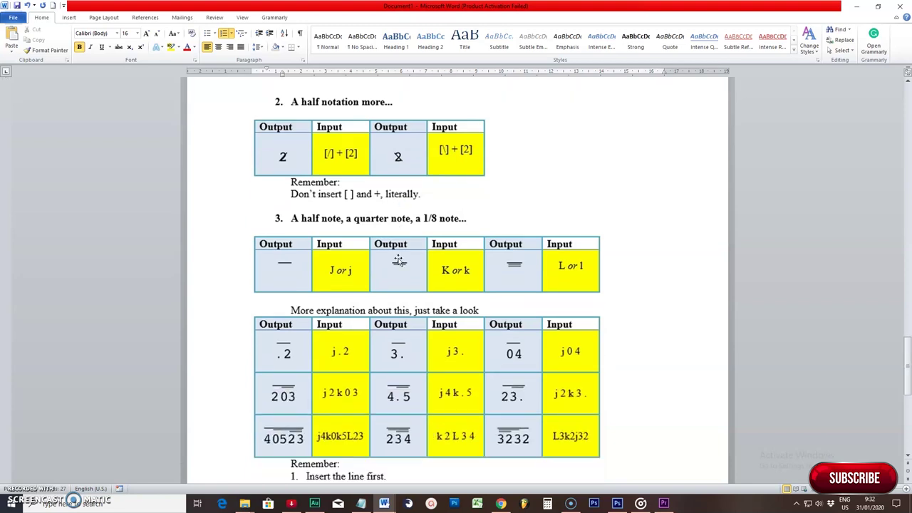
pyautogui.click(388, 286)
pyautogui.click(284, 267)
pyautogui.click(291, 265)
pyautogui.click(464, 282)
pyautogui.click(499, 263)
pyautogui.click(551, 284)
pyautogui.click(389, 276)
pyautogui.scroll(-3, 389, 276)
pyautogui.click(396, 258)
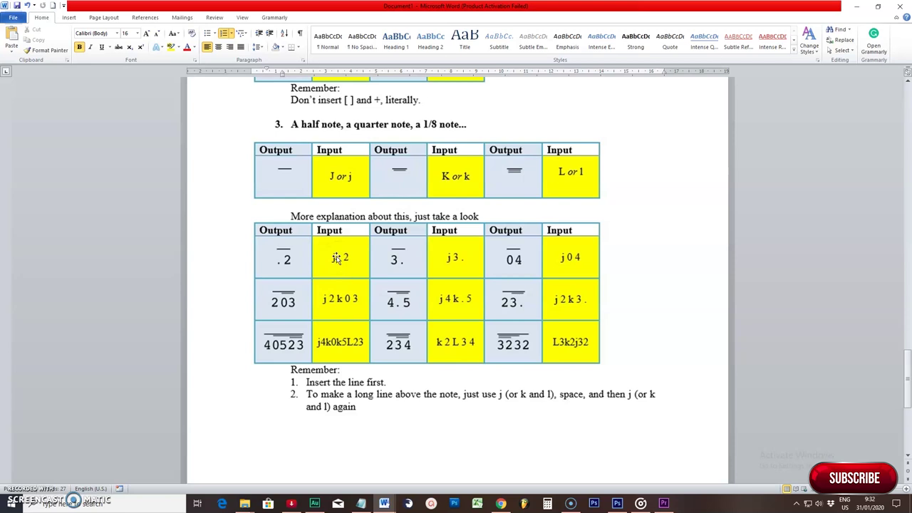
pyautogui.click(324, 278)
pyautogui.click(303, 268)
pyautogui.click(294, 262)
pyautogui.click(325, 268)
pyautogui.click(407, 271)
pyautogui.click(471, 308)
pyautogui.scroll(-1, 455, 308)
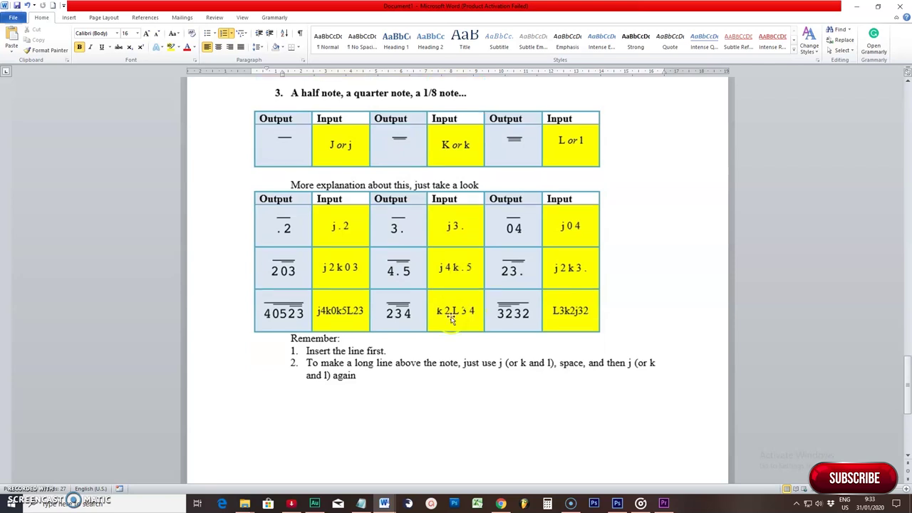
pyautogui.click(282, 317)
pyautogui.click(272, 323)
pyautogui.click(304, 329)
pyautogui.click(294, 324)
pyautogui.click(322, 316)
pyautogui.click(278, 320)
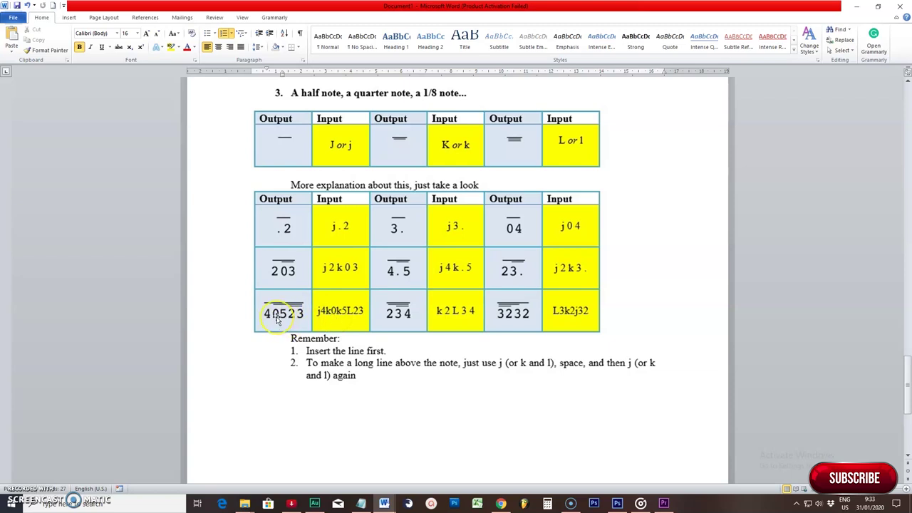
pyautogui.click(343, 322)
pyautogui.click(333, 325)
pyautogui.click(376, 322)
pyautogui.scroll(-2, 377, 327)
pyautogui.click(387, 340)
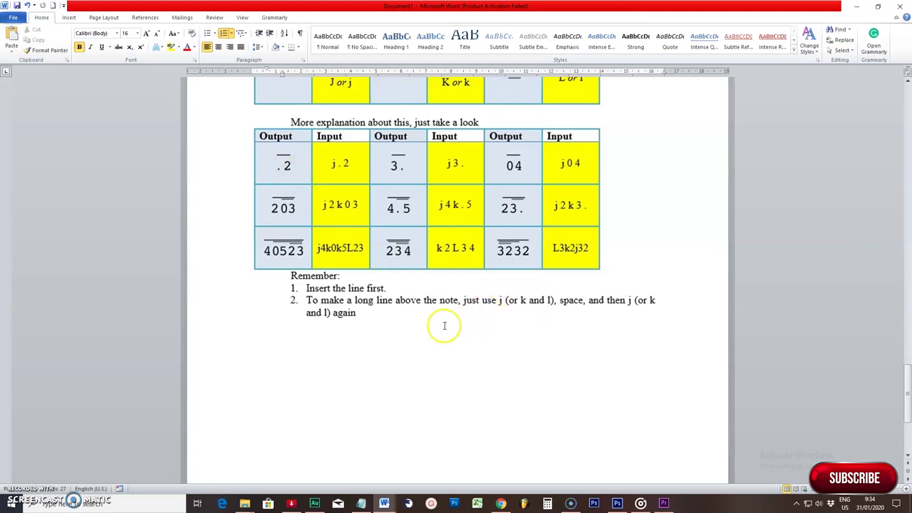
# Step: Put the caret on the empty line below the first shortcut table and open the font list
pyautogui.click(398, 329)
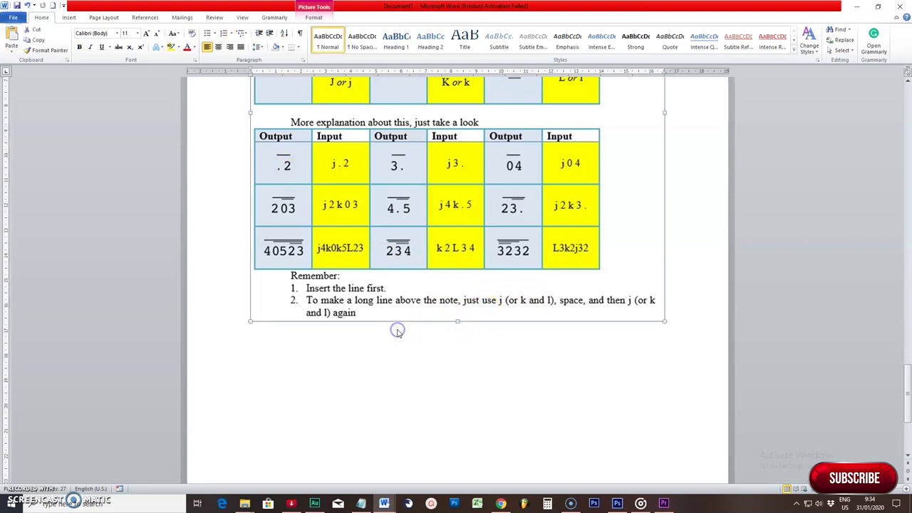
pyautogui.click(677, 319)
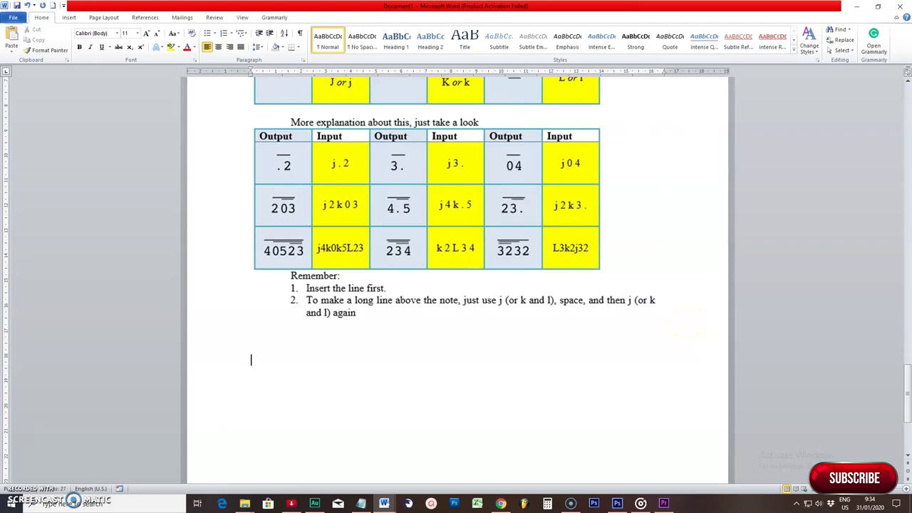
pyautogui.scroll(4, 605, 352)
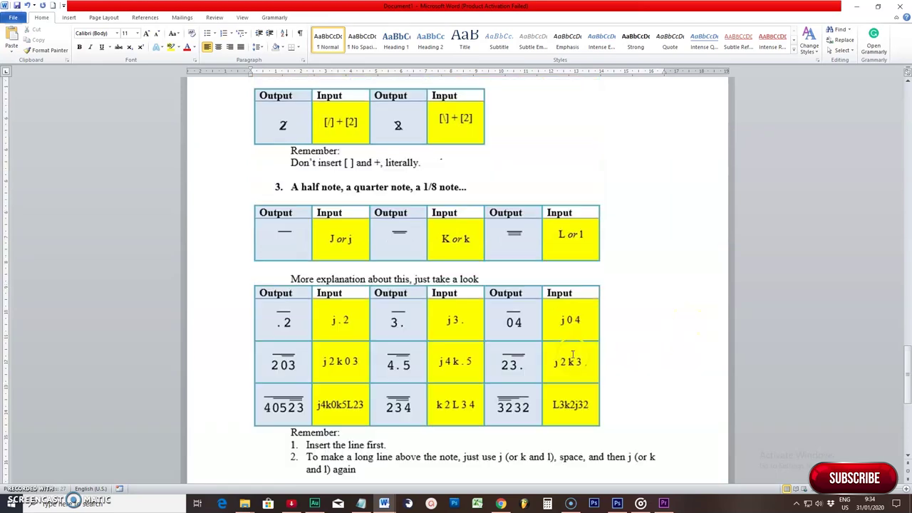
pyautogui.scroll(3, 577, 354)
pyautogui.scroll(5, 572, 354)
pyautogui.scroll(5, 572, 354)
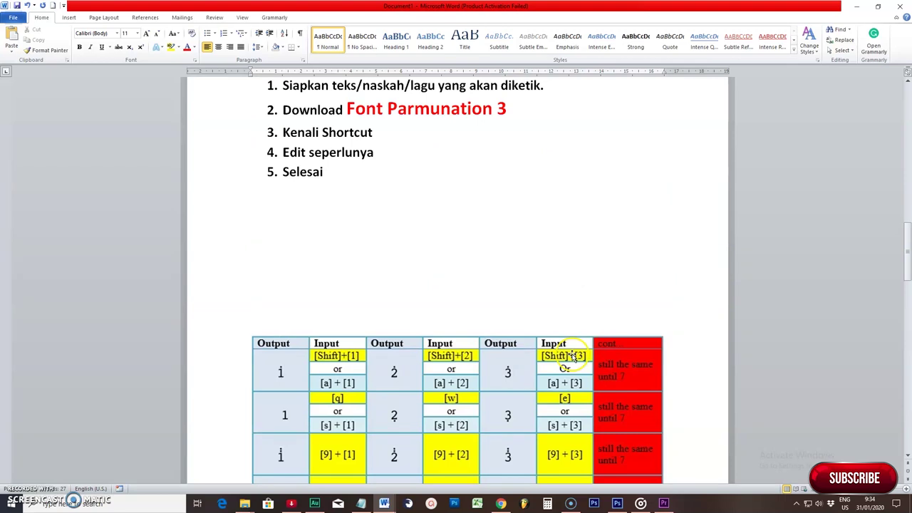
pyautogui.scroll(-2, 572, 356)
pyautogui.scroll(-3, 572, 355)
pyautogui.scroll(1, 572, 354)
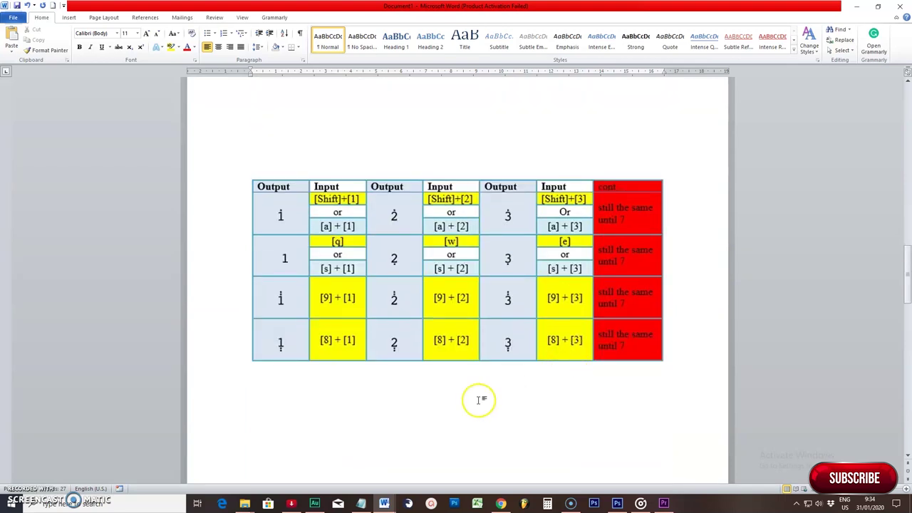
pyautogui.click(365, 420)
pyautogui.click(677, 355)
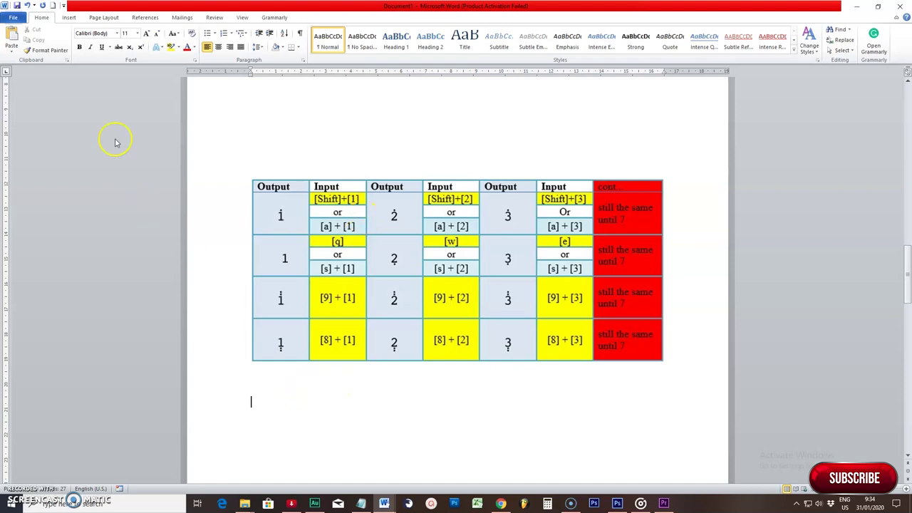
pyautogui.click(116, 34)
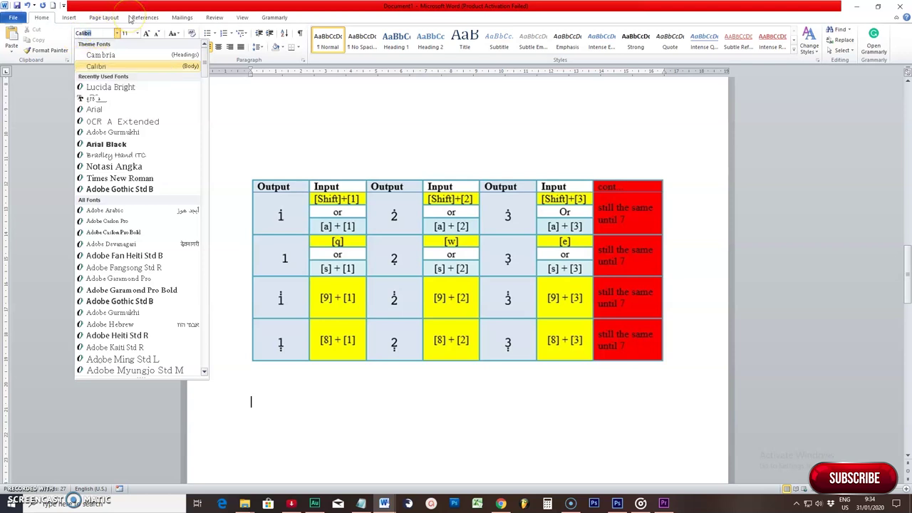
# Step: Apply the Parnumation 3 font and type a dotted 1 and 2 using '!' and '@'
pyautogui.press('Down')
pyautogui.press('Down')
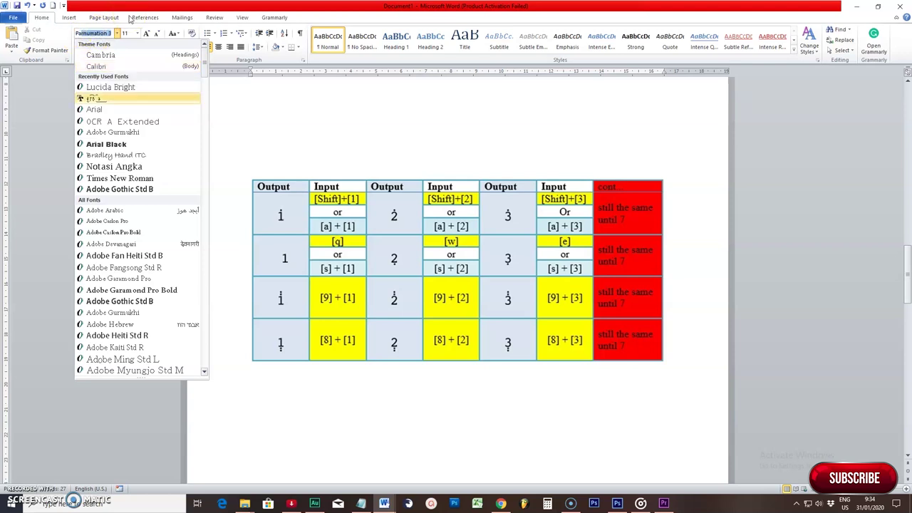
pyautogui.press('Return')
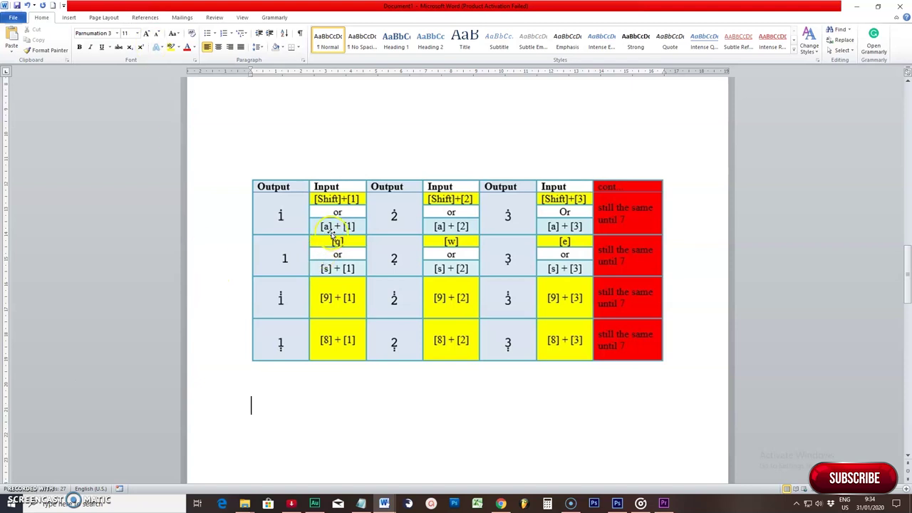
pyautogui.scroll(-1, 331, 239)
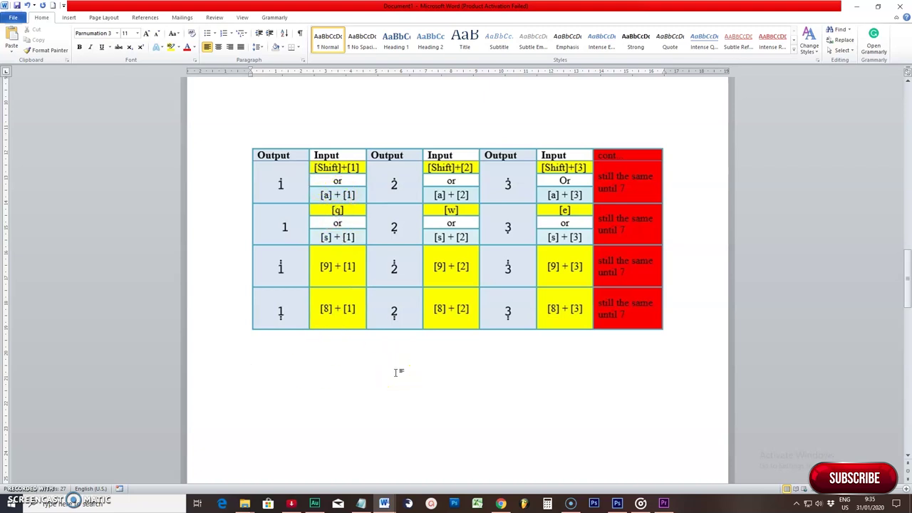
pyautogui.write('!')
pyautogui.write('@')
# Step: Add a line reading '1 1 1 1' and start another empty line below it
pyautogui.press('Return')
pyautogui.write('1 ')
pyautogui.write('1 1 1')
pyautogui.press('Return')
pyautogui.scroll(-2, 403, 366)
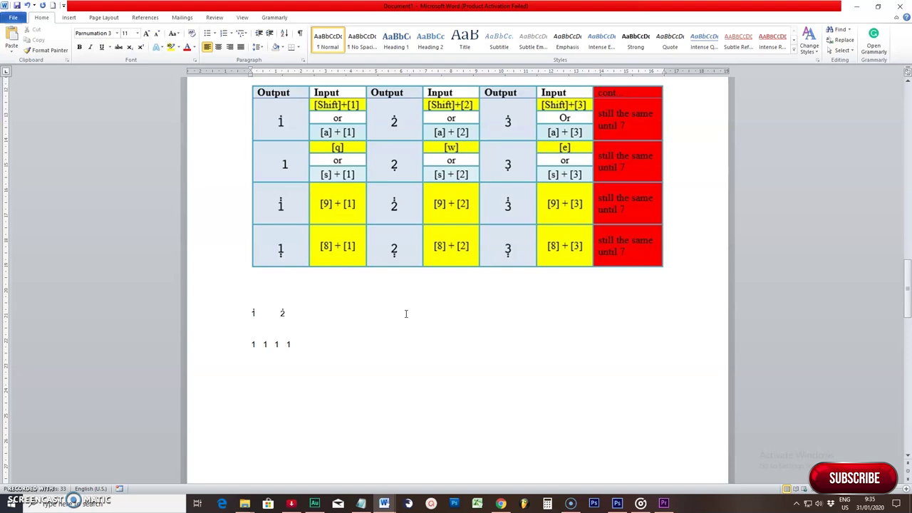
# Step: Type a single dot, delete it, then retype the dot on the new line
pyautogui.write('.')
pyautogui.press('BackSpace')
pyautogui.press('BackSpace')
pyautogui.write('.')
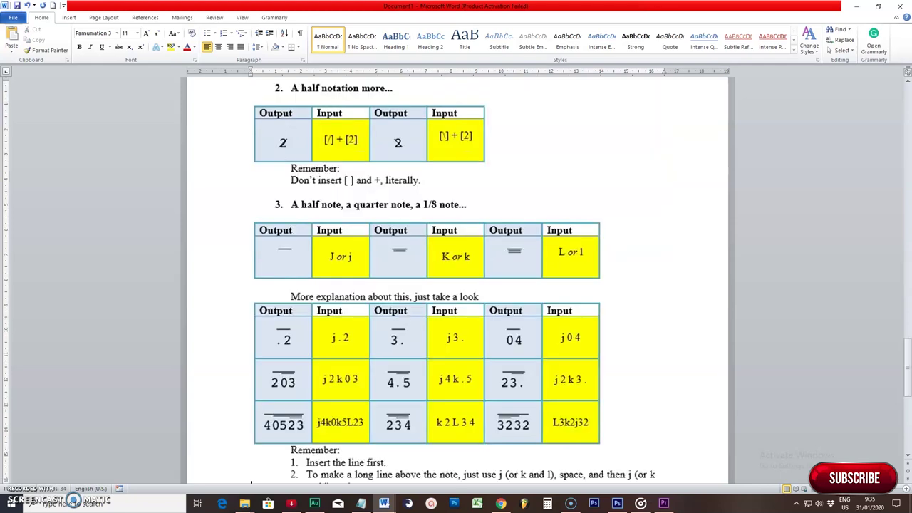
pyautogui.scroll(-4, 428, 387)
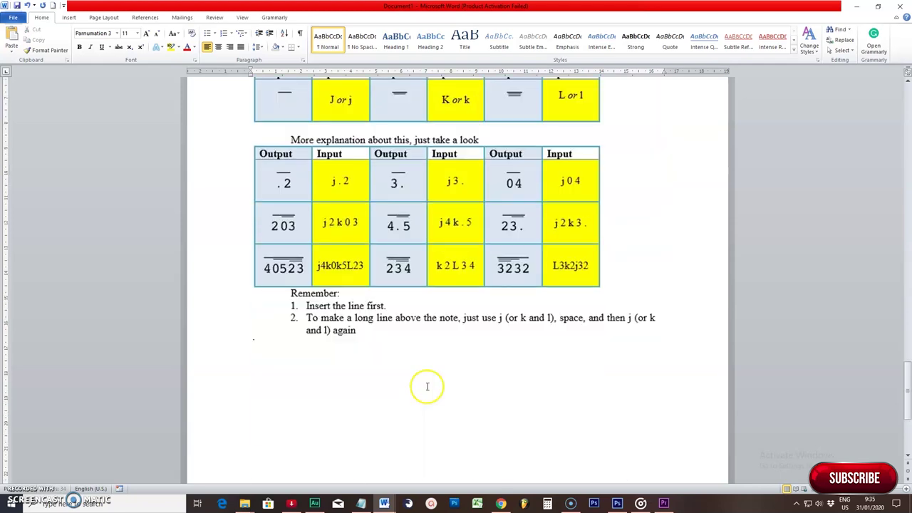
pyautogui.scroll(4, 418, 370)
pyautogui.scroll(10, 423, 367)
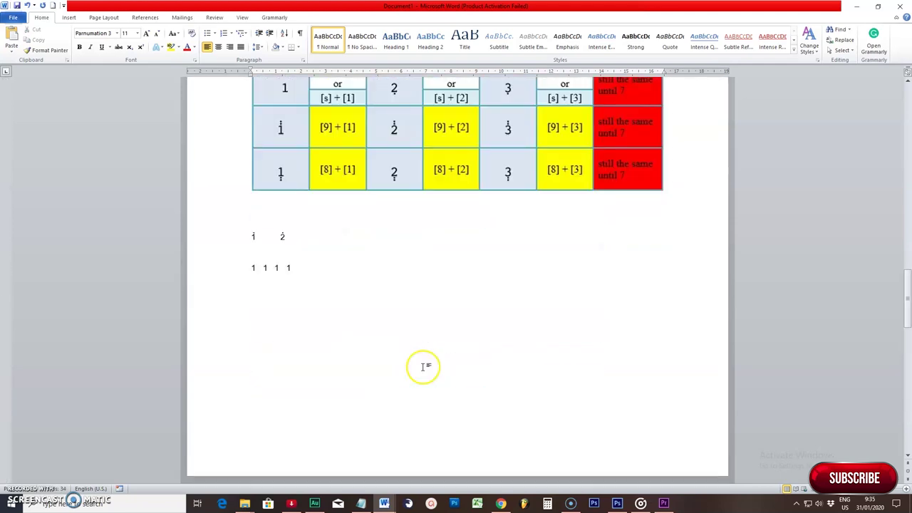
# Step: Add new empty lines below the '1 1 1 1' practice line
pyautogui.click(350, 261)
pyautogui.press('Return')
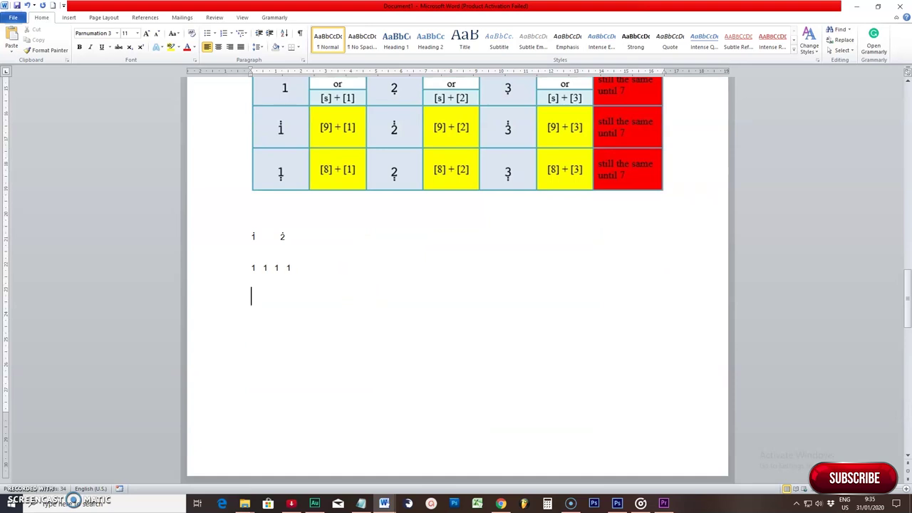
pyautogui.scroll(2, 305, 278)
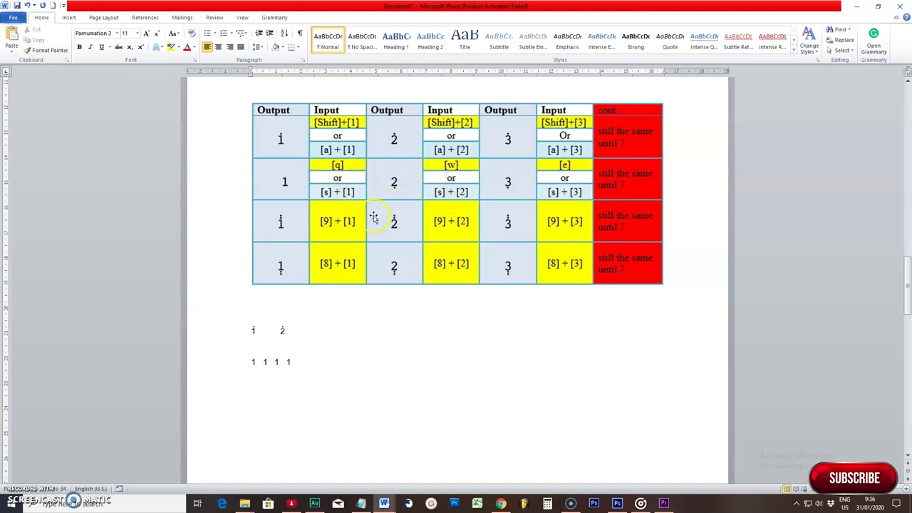
pyautogui.press('Return')
# Step: Type the dotted-note line '1 1 1 2 4', correcting mistyped notes along the way
pyautogui.write('1')
pyautogui.write('1')
pyautogui.write(' 1')
pyautogui.press('BackSpace')
pyautogui.press('BackSpace')
pyautogui.press('BackSpace')
pyautogui.press('Delete')
pyautogui.write('1')
pyautogui.write(' 1')
pyautogui.write(' @')
pyautogui.press('BackSpace')
pyautogui.write('2')
pyautogui.press('BackSpace')
pyautogui.write('2')
# Step: On the empty line below '1 1 1 2 4', type '91' to start another dotted-note line
pyautogui.click(378, 386)
pyautogui.scroll(-2, 382, 382)
pyautogui.scroll(1, 390, 379)
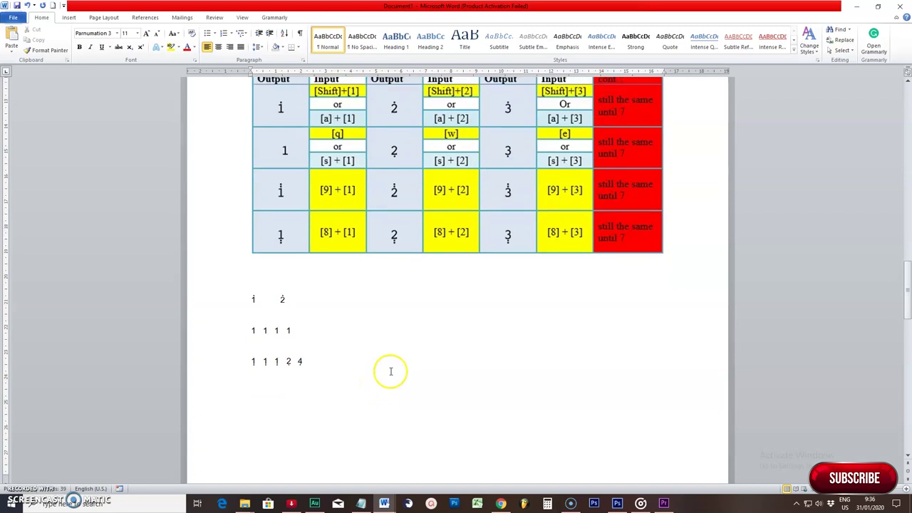
pyautogui.click(288, 388)
pyautogui.write('91')
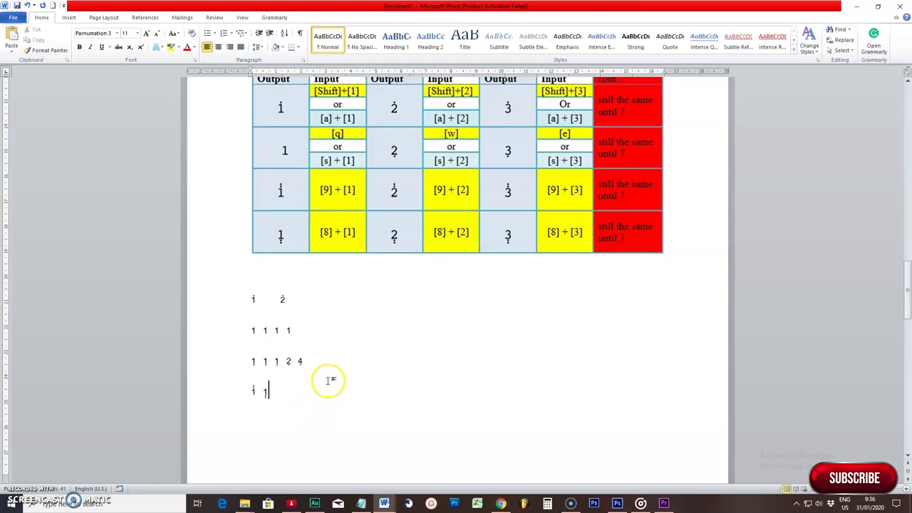
# Step: Check the half notation table image for the slash note shortcuts
pyautogui.scroll(-4, 327, 377)
pyautogui.scroll(-2, 371, 329)
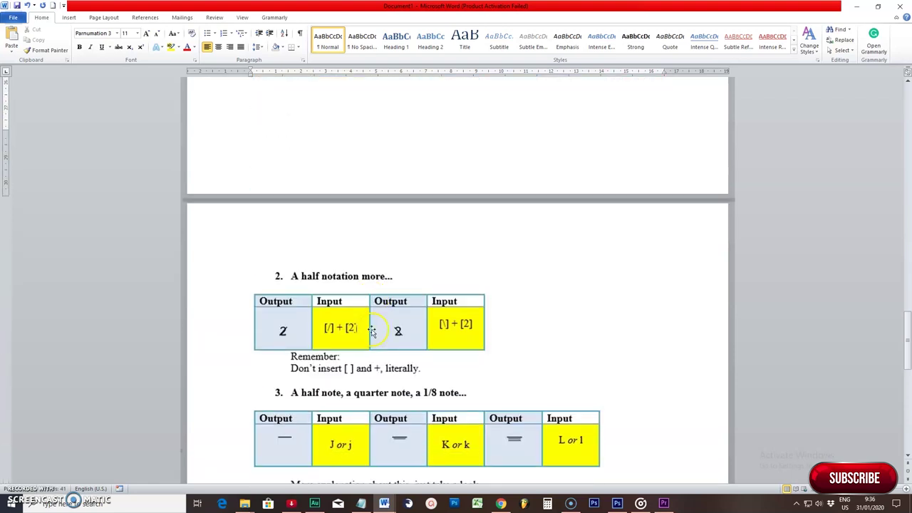
pyautogui.click(456, 334)
pyautogui.scroll(-1, 456, 334)
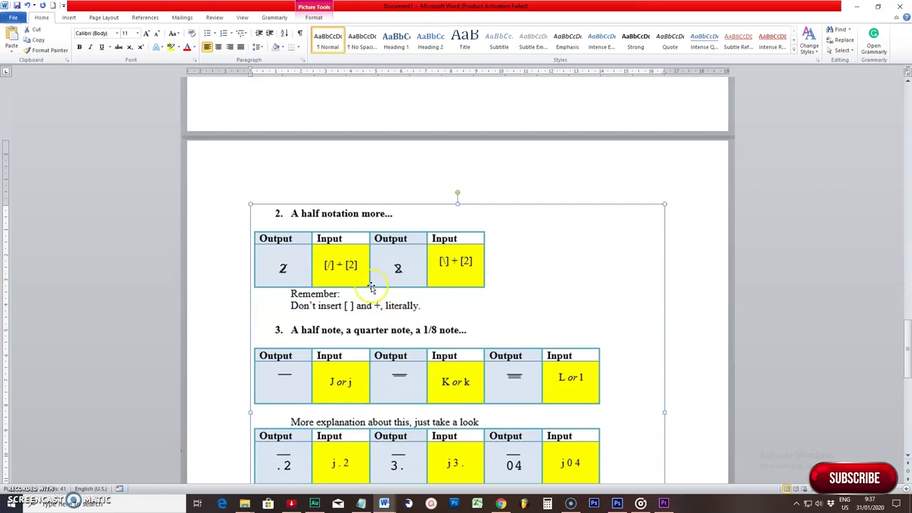
pyautogui.scroll(2, 344, 347)
pyautogui.scroll(1, 314, 386)
pyautogui.scroll(-1, 314, 387)
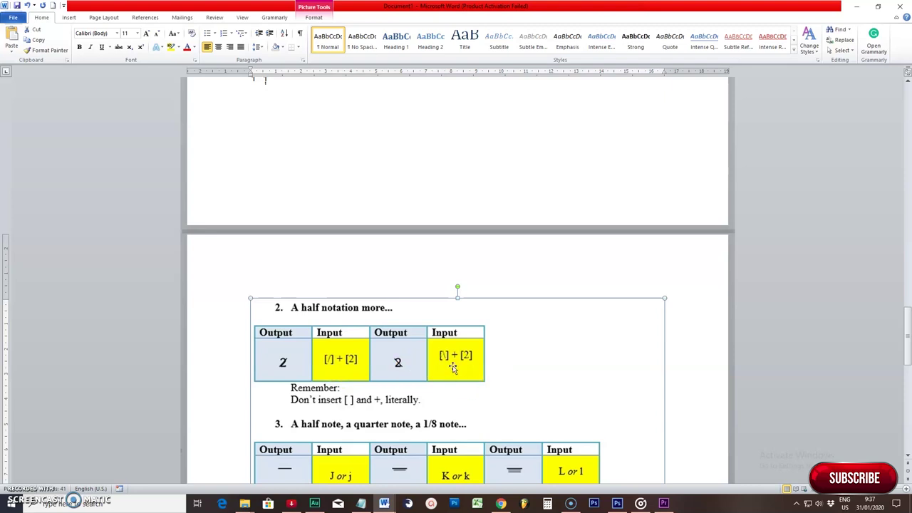
pyautogui.scroll(3, 427, 349)
# Step: On the empty line below '1 1', type the half-note lines '2 /4' and '2 3/'
pyautogui.click(320, 241)
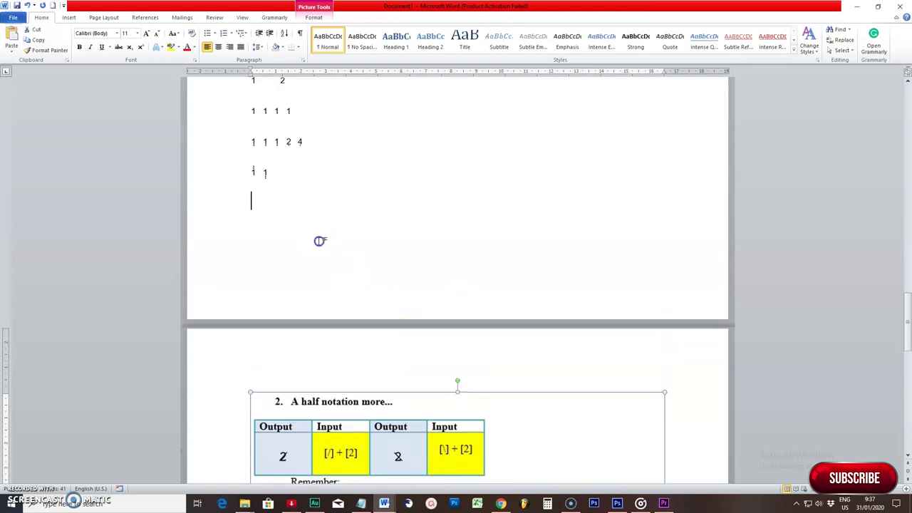
pyautogui.click(309, 183)
pyautogui.click(299, 204)
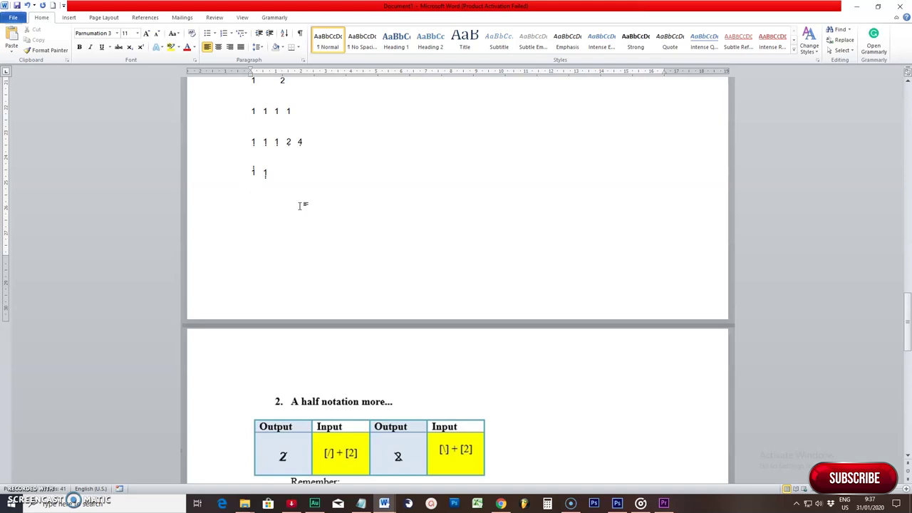
pyautogui.write('\\2 3/')
pyautogui.write(' /')
pyautogui.write('4')
pyautogui.write('2')
pyautogui.write(' 3')
pyautogui.write('//')
# Step: Put the insertion point on the empty line below the Remember notes under the overline table
pyautogui.scroll(-4, 300, 206)
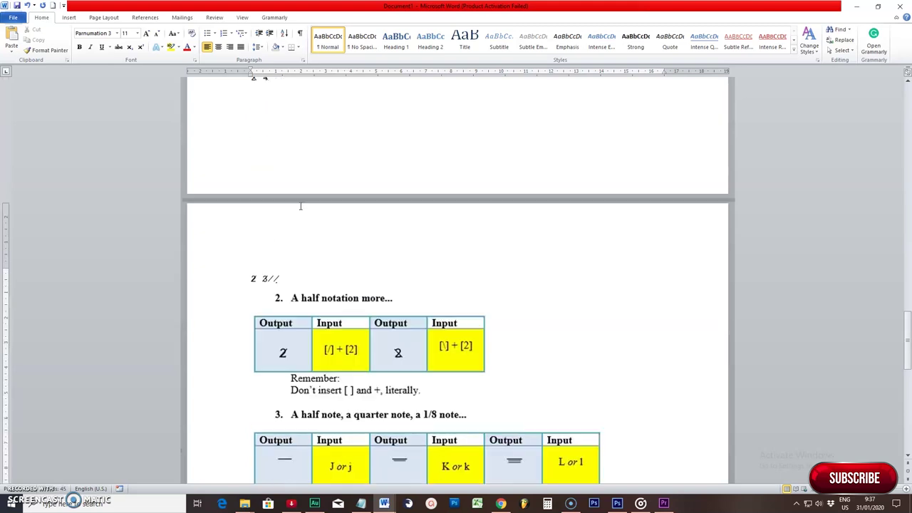
pyautogui.scroll(-4, 300, 206)
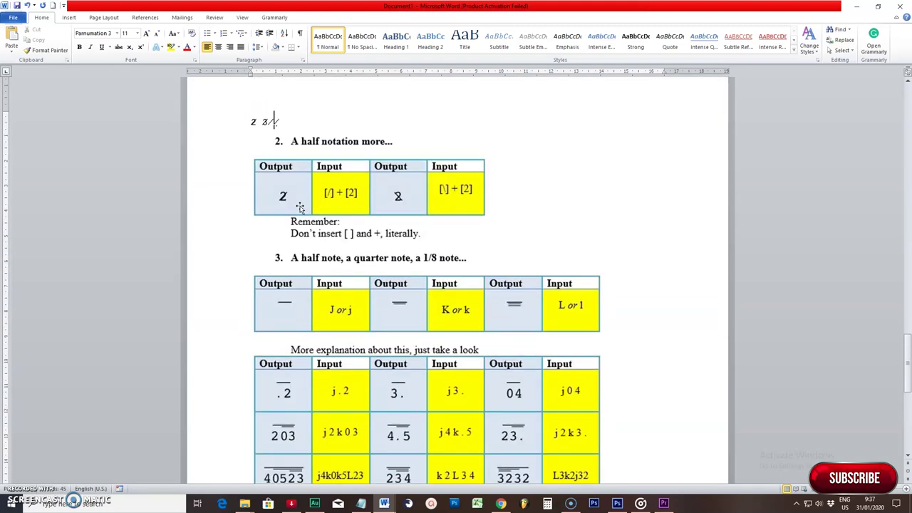
pyautogui.scroll(-2, 300, 207)
pyautogui.scroll(3, 300, 206)
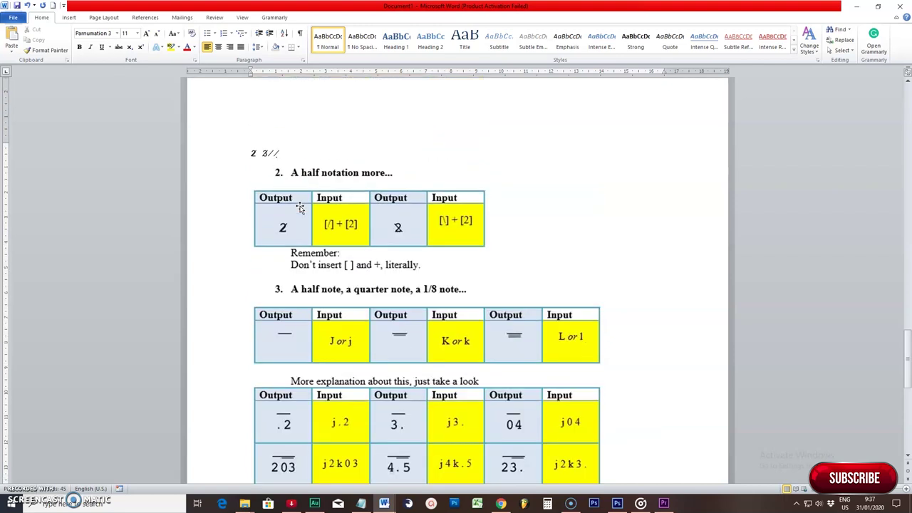
pyautogui.scroll(1, 300, 207)
pyautogui.click(313, 237)
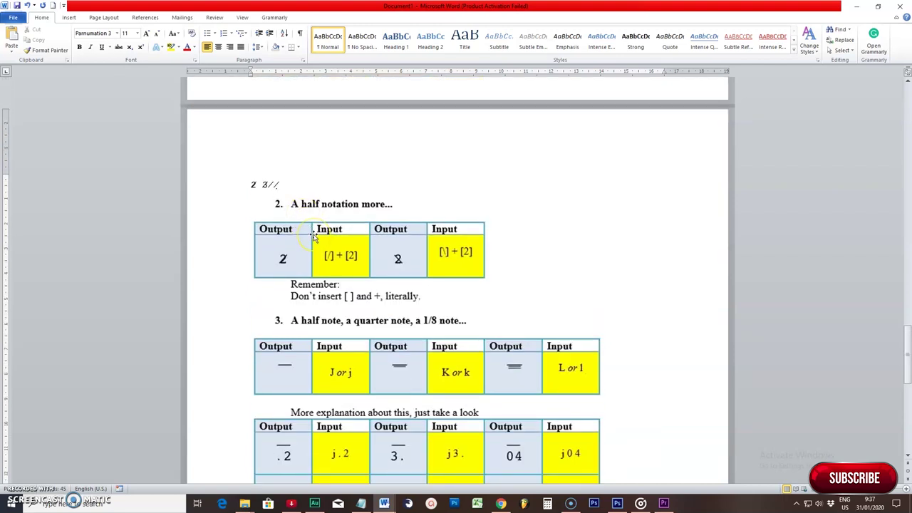
pyautogui.scroll(5, 313, 237)
pyautogui.scroll(4, 313, 237)
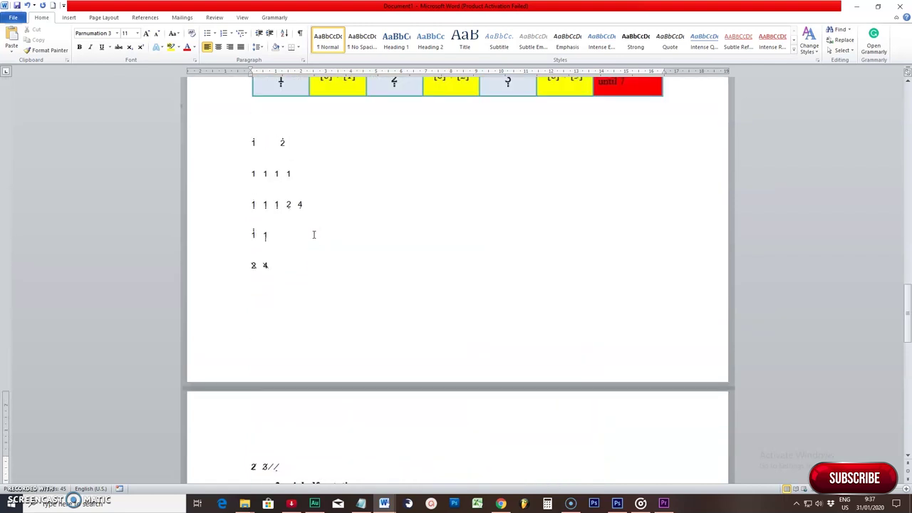
pyautogui.click(339, 262)
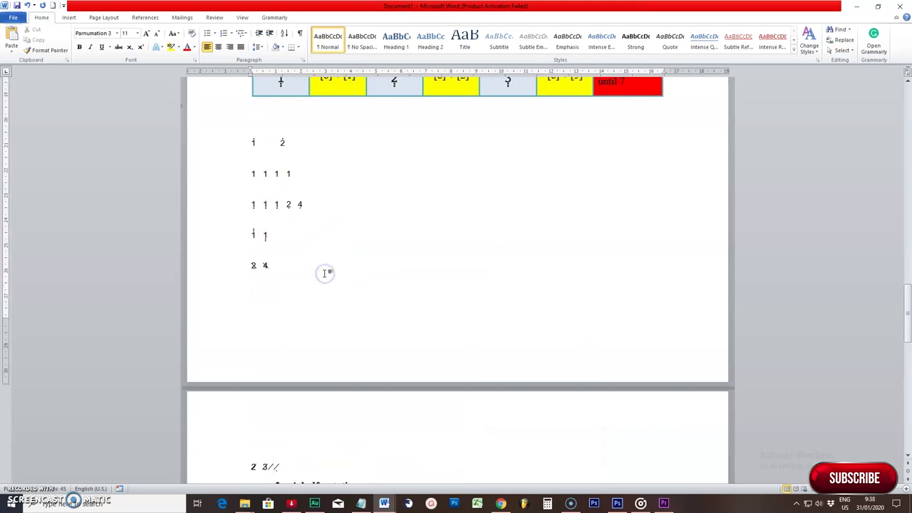
pyautogui.scroll(-6, 340, 273)
pyautogui.scroll(-5, 342, 291)
pyautogui.scroll(-4, 343, 291)
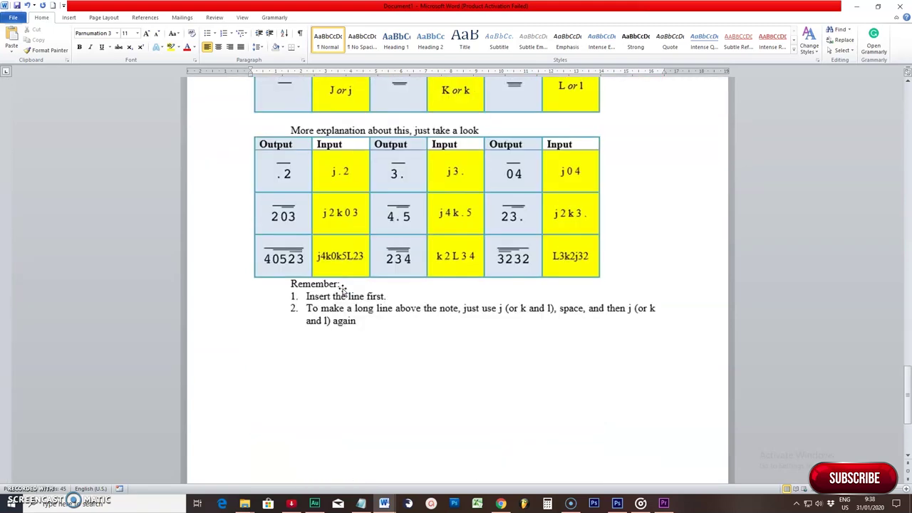
pyautogui.click(302, 376)
pyautogui.scroll(1, 328, 367)
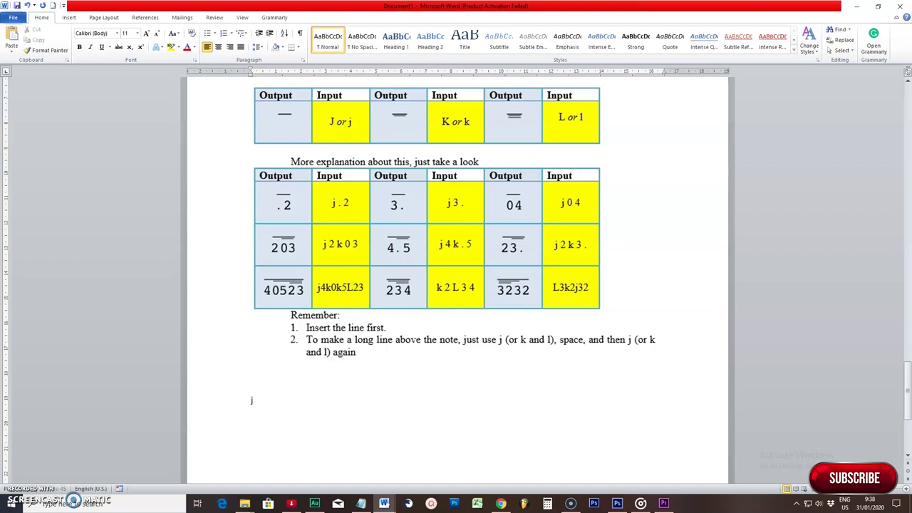
# Step: Type 'j' and set the new line's font to Parnumation 3
pyautogui.write('j')
pyautogui.click(107, 34)
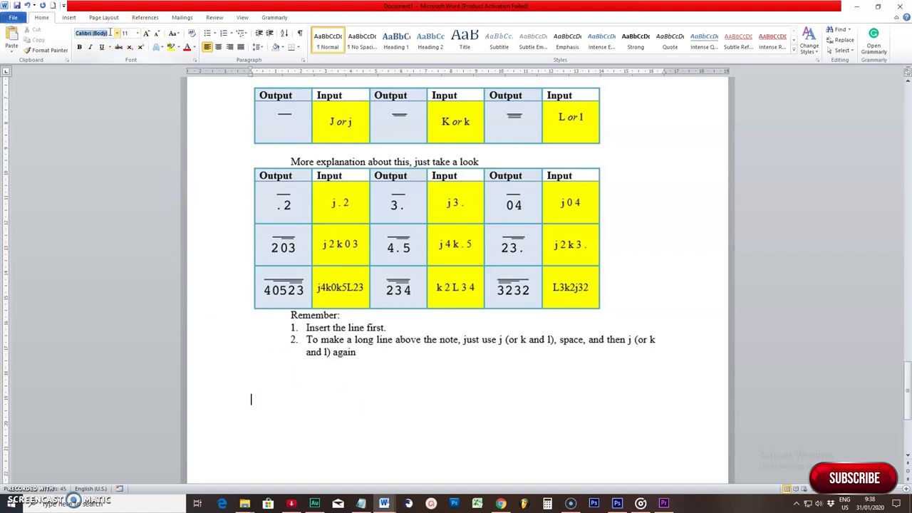
pyautogui.write('Parnumation 3')
pyautogui.click(315, 436)
# Step: Type the overlined notes '34 5 3', removing the extra space before the 3
pyautogui.write('j')
pyautogui.write('34')
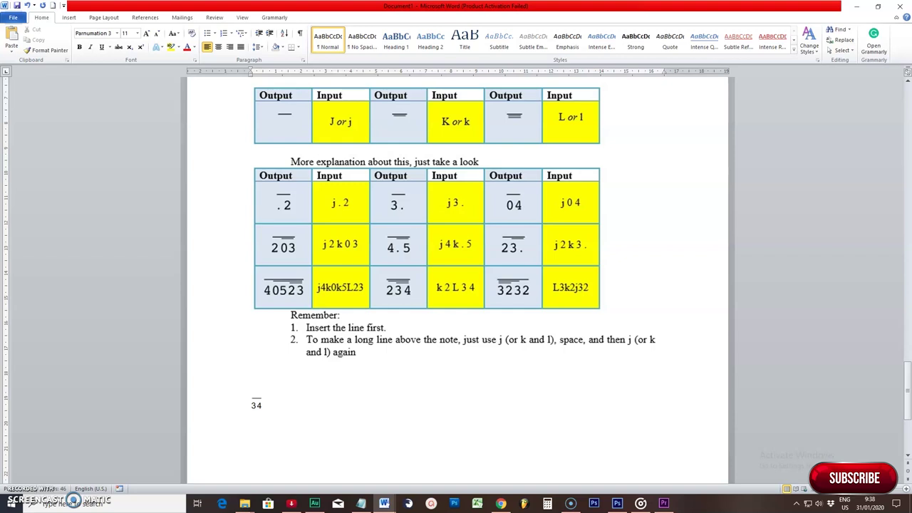
pyautogui.write('5')
pyautogui.write(' 3')
pyautogui.press('Left')
pyautogui.press('BackSpace')
pyautogui.click(292, 405)
pyautogui.click(297, 404)
# Step: Finish the line with overlined '3 .3 2 2' and '1 | 5', fixing stray spaces and dots
pyautogui.write('j')
pyautogui.write(',')
pyautogui.write(' 3')
pyautogui.press('BackSpace')
pyautogui.write('.')
pyautogui.press('BackSpace')
pyautogui.write('.')
pyautogui.write('j3')
pyautogui.write('j')
pyautogui.write('22')
pyautogui.press('Right')
pyautogui.write('1')
pyautogui.write(' |')
pyautogui.write(' 5')
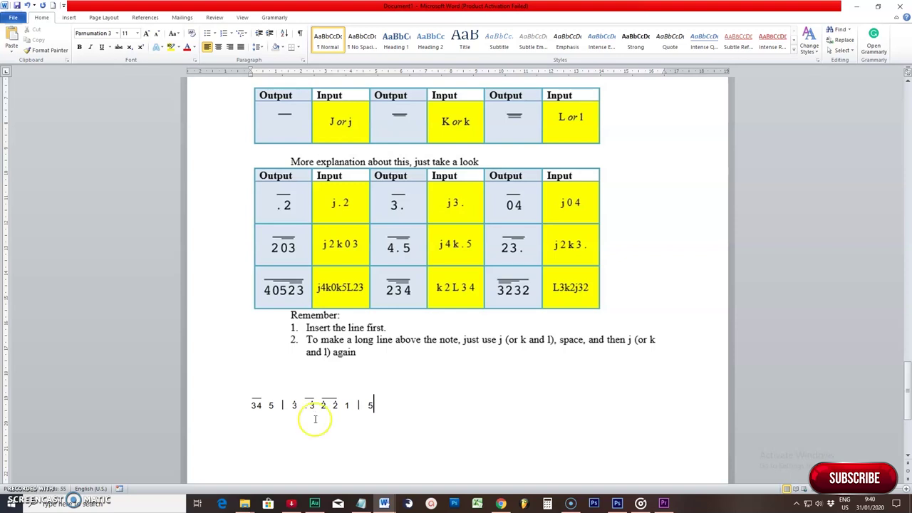
pyautogui.scroll(-3, 354, 397)
pyautogui.scroll(-2, 354, 396)
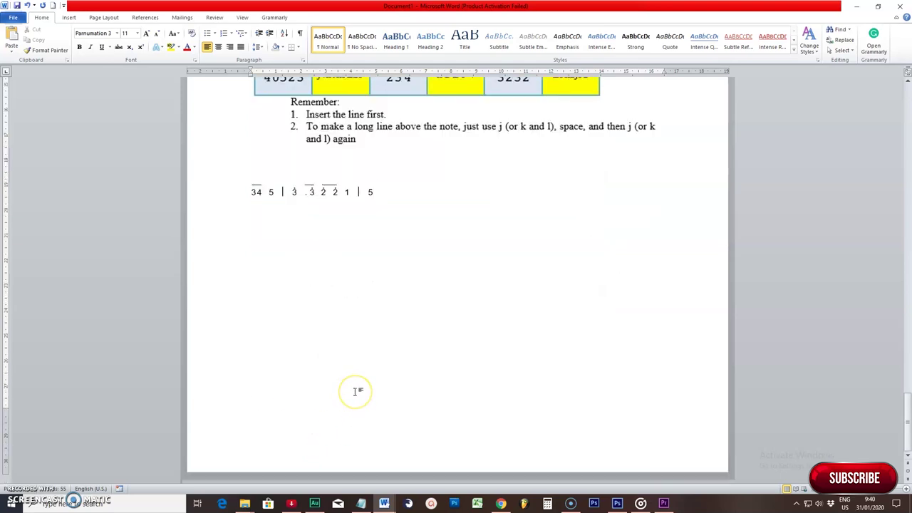
pyautogui.scroll(4, 355, 391)
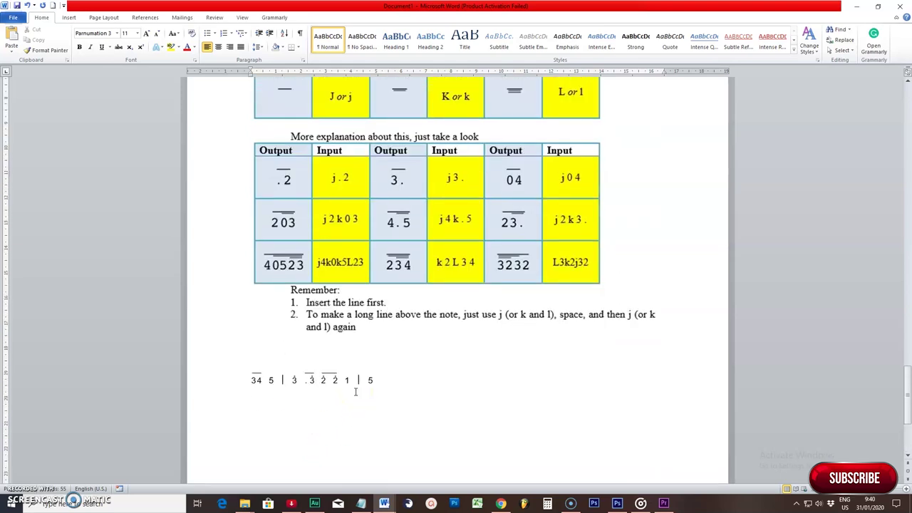
pyautogui.scroll(4, 355, 391)
pyautogui.scroll(-4, 355, 391)
pyautogui.scroll(-3, 355, 391)
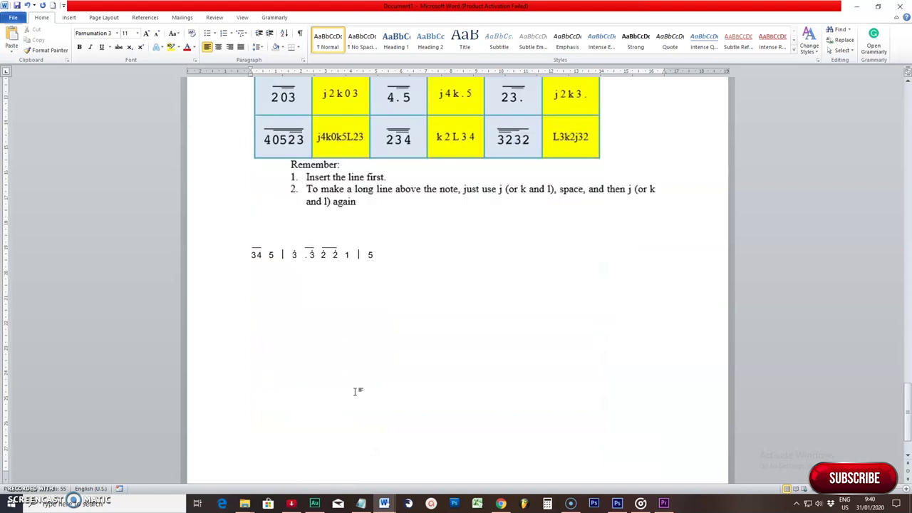
pyautogui.click(371, 367)
pyautogui.click(382, 355)
pyautogui.scroll(2, 383, 354)
pyautogui.scroll(-2, 382, 355)
pyautogui.scroll(3, 407, 333)
pyautogui.scroll(4, 407, 336)
pyautogui.scroll(3, 406, 333)
pyautogui.scroll(5, 407, 333)
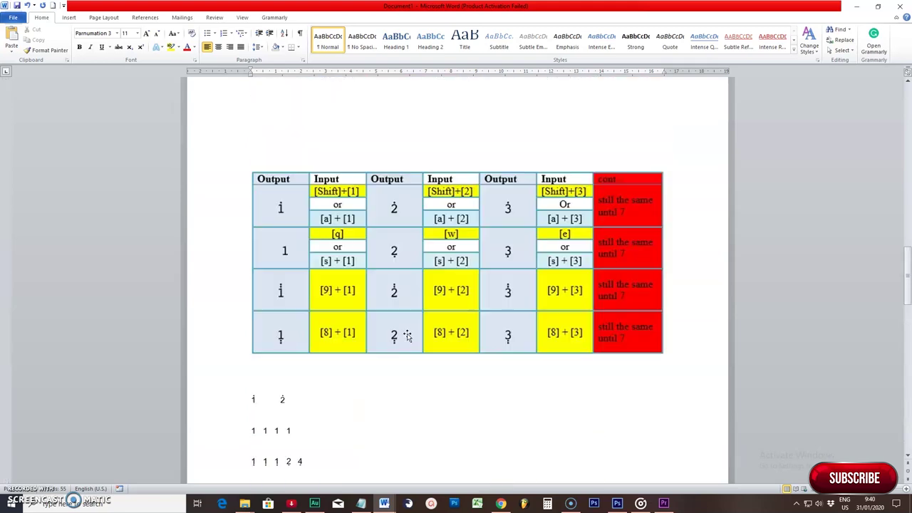
pyautogui.scroll(1, 407, 333)
pyautogui.scroll(3, 407, 333)
pyautogui.scroll(3, 407, 333)
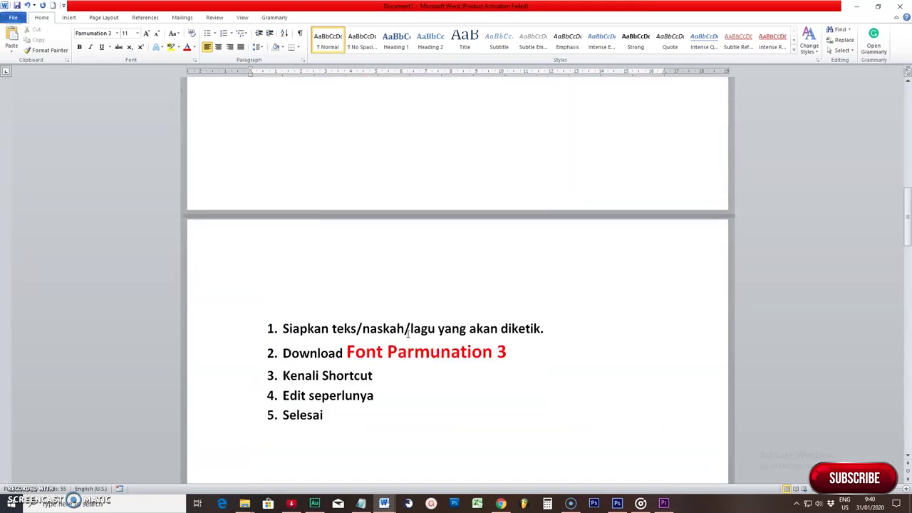
pyautogui.scroll(-2, 408, 329)
pyautogui.scroll(4, 406, 332)
pyautogui.scroll(9, 407, 332)
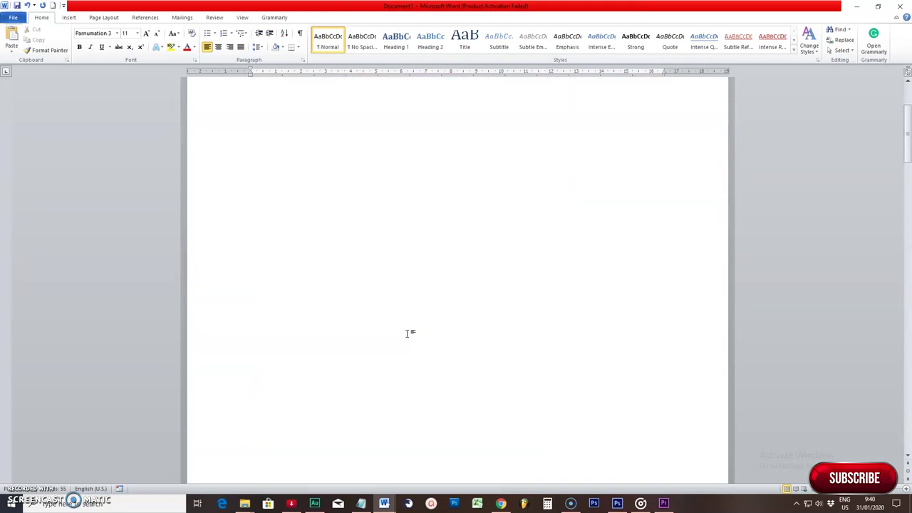
pyautogui.scroll(1, 408, 333)
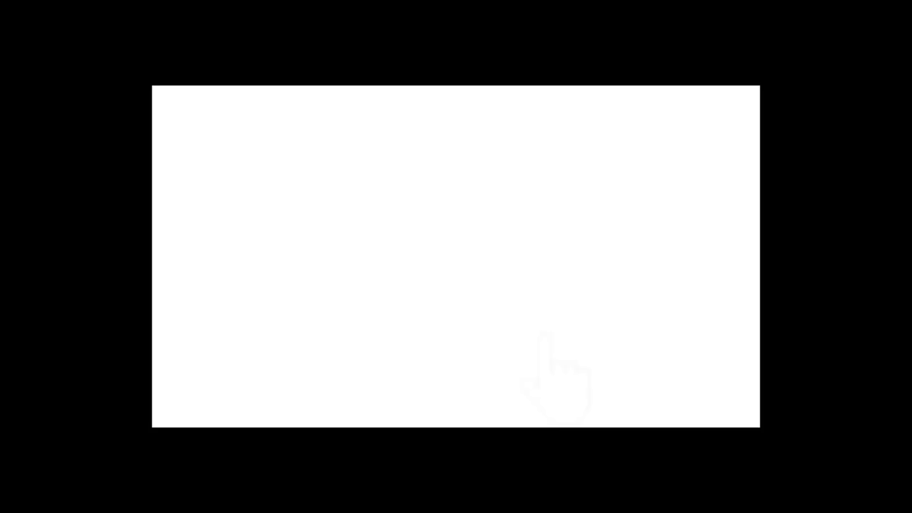